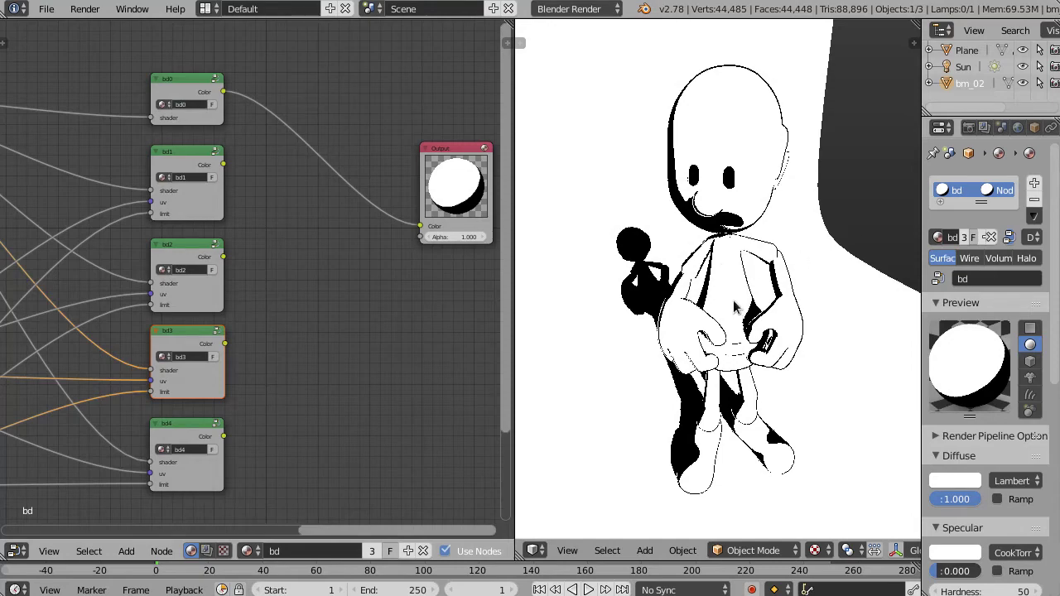
# Preview bd2 and then bd3 on the material Output, orbiting to inspect each shading
pyautogui.moveTo(741, 297); pyautogui.dragTo(744, 306, button='middle')
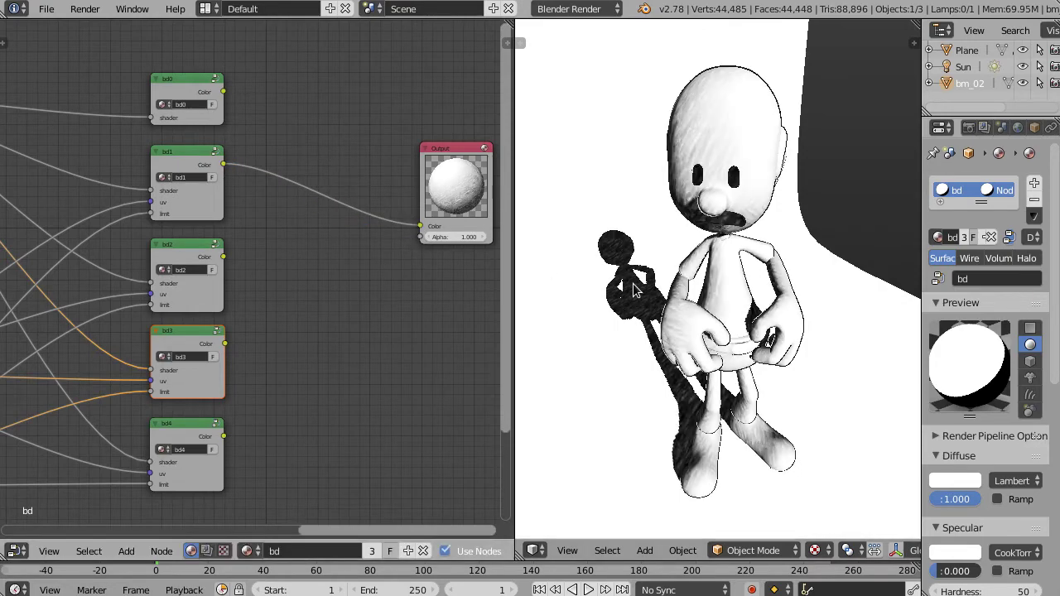
pyautogui.moveTo(651, 291)
pyautogui.mouseDown(button='middle')
pyautogui.moveTo(715, 298)
pyautogui.moveTo(650, 290)
pyautogui.moveTo(663, 288)
pyautogui.mouseUp(button='middle')
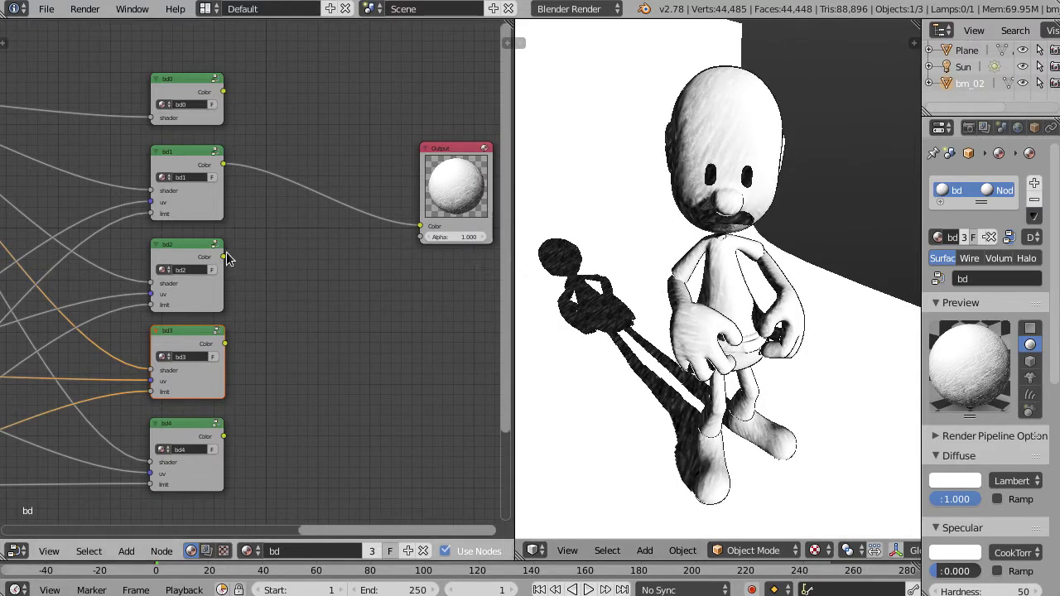
pyautogui.moveTo(410, 221); pyautogui.dragTo(413, 222)
pyautogui.moveTo(729, 306)
pyautogui.mouseDown(button='middle')
pyautogui.moveTo(803, 313)
pyautogui.moveTo(543, 318)
pyautogui.moveTo(827, 303)
pyautogui.moveTo(642, 301)
pyautogui.mouseUp(button='middle')
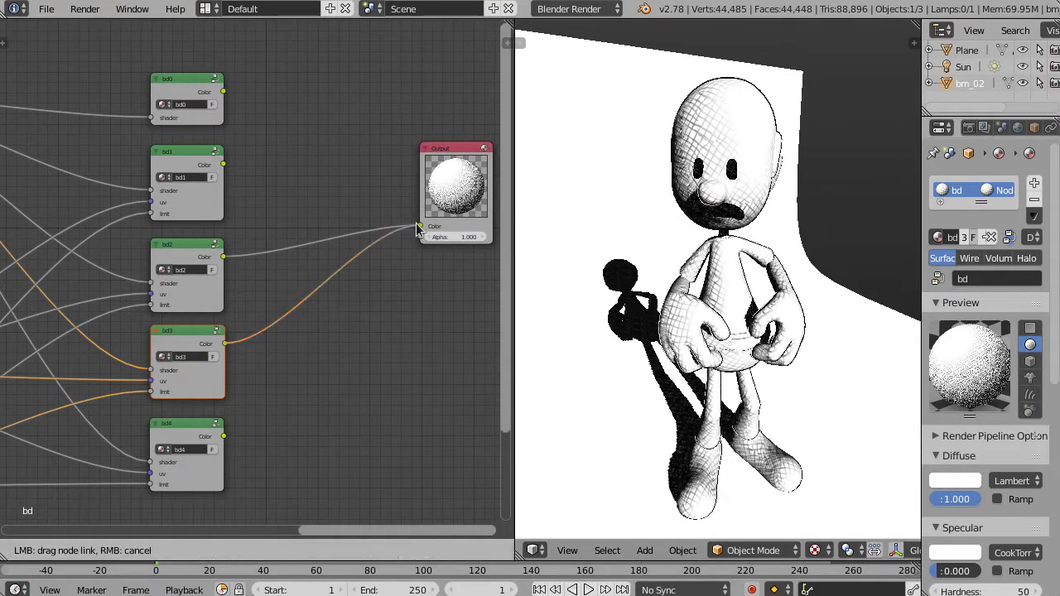
pyautogui.moveTo(417, 230); pyautogui.dragTo(419, 227)
pyautogui.moveTo(705, 296)
pyautogui.mouseDown(button='middle')
pyautogui.moveTo(860, 304)
pyautogui.moveTo(605, 304)
pyautogui.moveTo(890, 303)
pyautogui.moveTo(594, 307)
pyautogui.moveTo(731, 316)
pyautogui.mouseUp(button='middle')
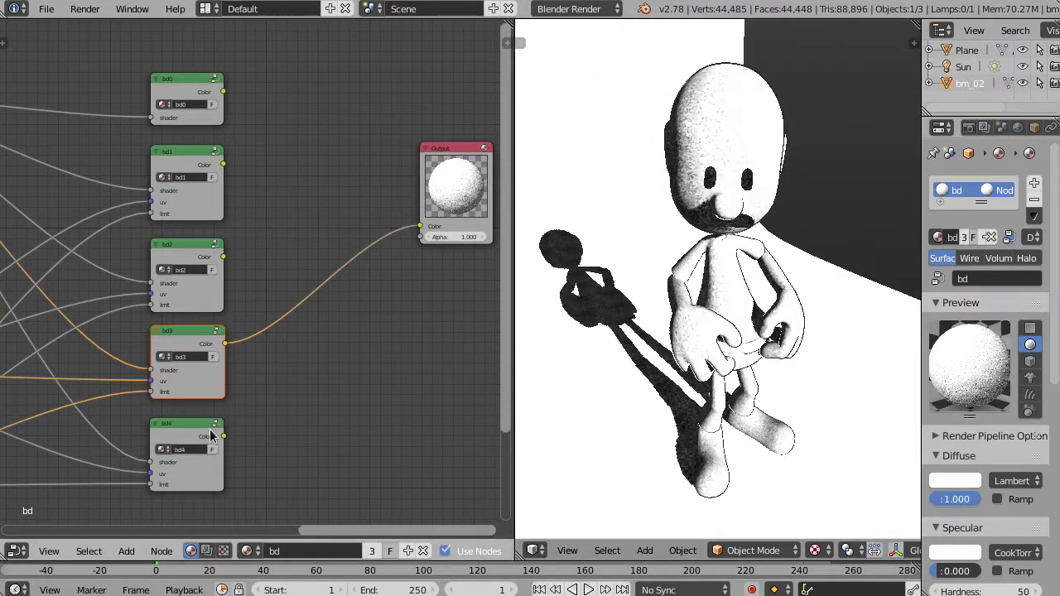
# Switch the Output's Color to bd4 for smooth, noise-free shading
pyautogui.moveTo(417, 220); pyautogui.dragTo(419, 224)
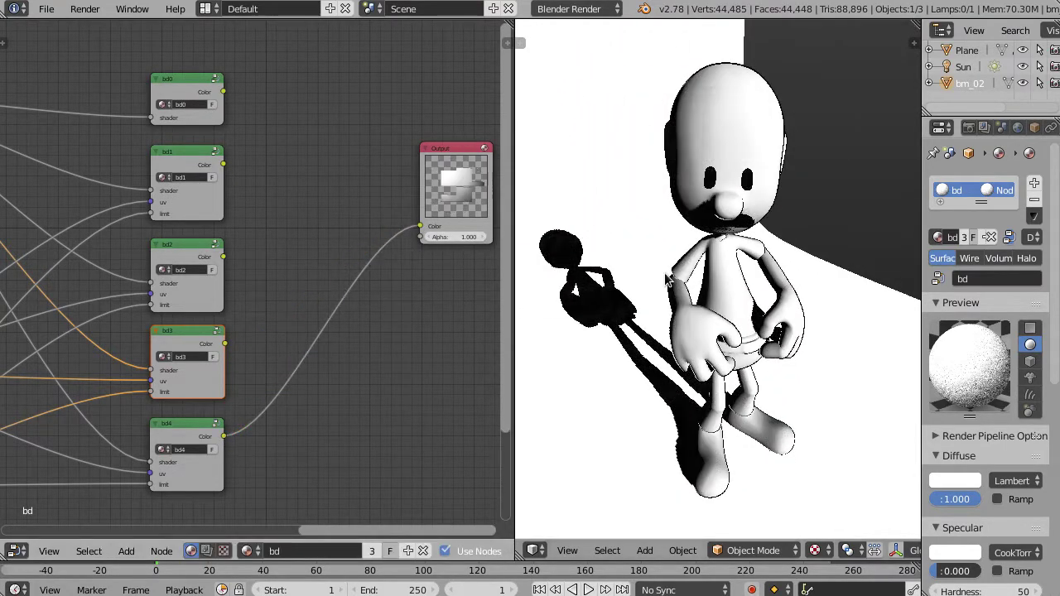
pyautogui.moveTo(729, 289)
pyautogui.mouseDown(button='middle')
pyautogui.moveTo(827, 288)
pyautogui.moveTo(568, 279)
pyautogui.moveTo(842, 284)
pyautogui.moveTo(539, 295)
pyautogui.moveTo(714, 294)
pyautogui.mouseUp(button='middle')
pyautogui.keyDown('ctrl'); pyautogui.scroll(3, 340, 300); pyautogui.keyUp('ctrl')
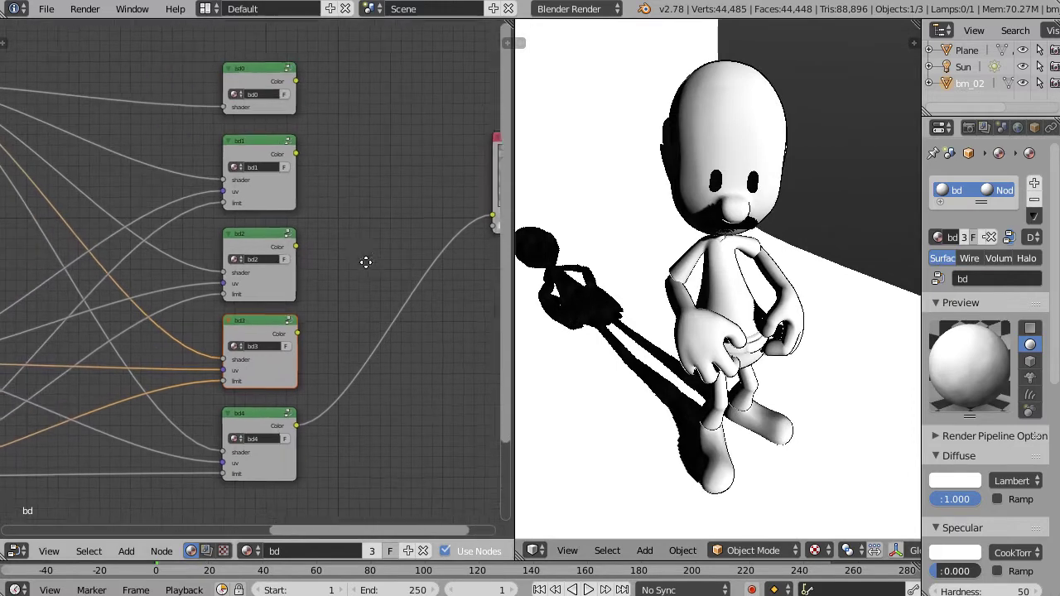
# Select the Sun lamp in the Outliner and try a rotation, cancelling the first attempt
pyautogui.scroll(-1, 99, 268)
pyautogui.keyDown('ctrl'); pyautogui.scroll(5, 220, 284); pyautogui.keyUp('ctrl')
pyautogui.scroll(1, 163, 361)
pyautogui.scroll(1, 100, 333)
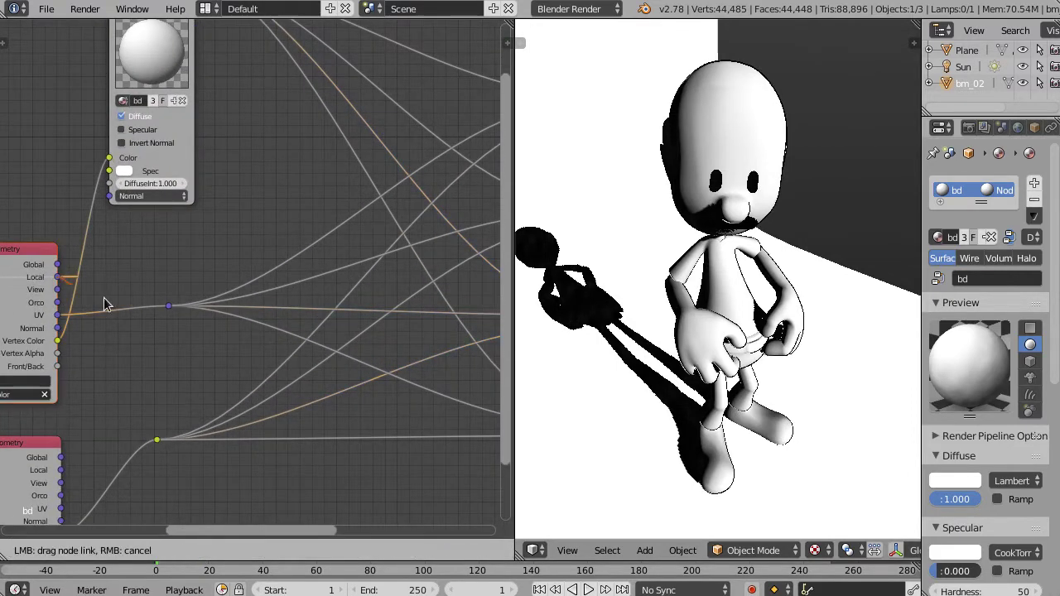
pyautogui.moveTo(743, 276)
pyautogui.mouseDown(button='middle')
pyautogui.moveTo(621, 279)
pyautogui.moveTo(795, 273)
pyautogui.mouseUp(button='middle')
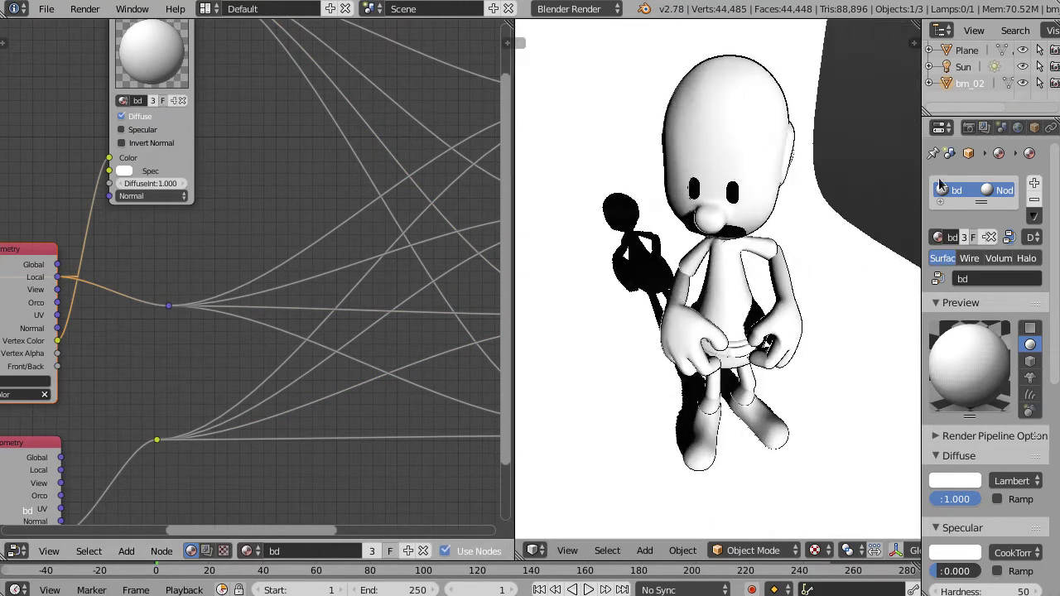
pyautogui.click(960, 70)
pyautogui.press('r')
pyautogui.press('r')
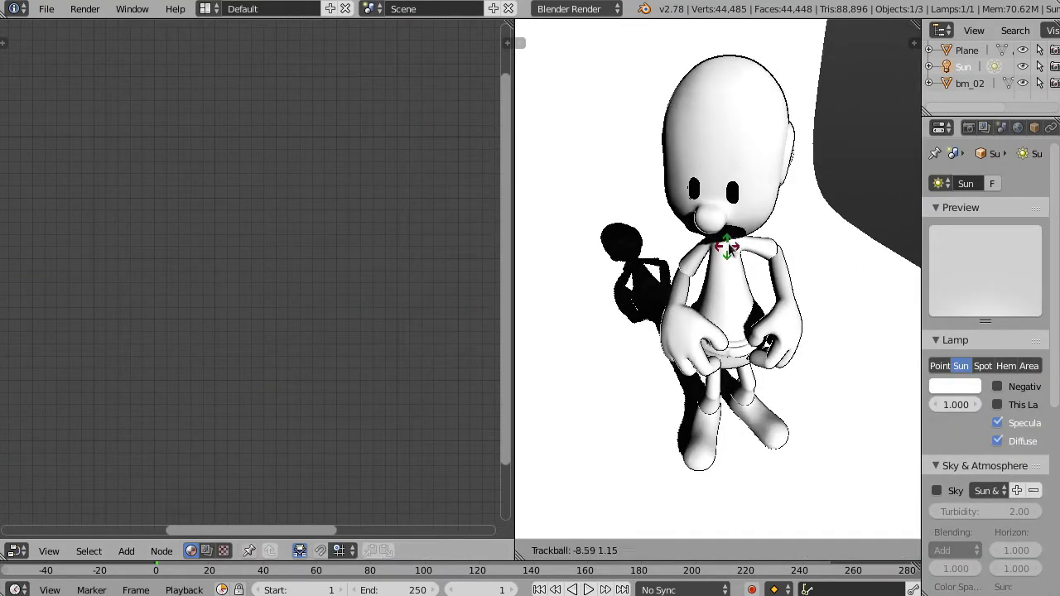
pyautogui.rightClick(726, 294)
# Rotate the Sun so the shadow falls behind the character to the left, then reselect bm_02
pyautogui.scroll(3, 726, 294)
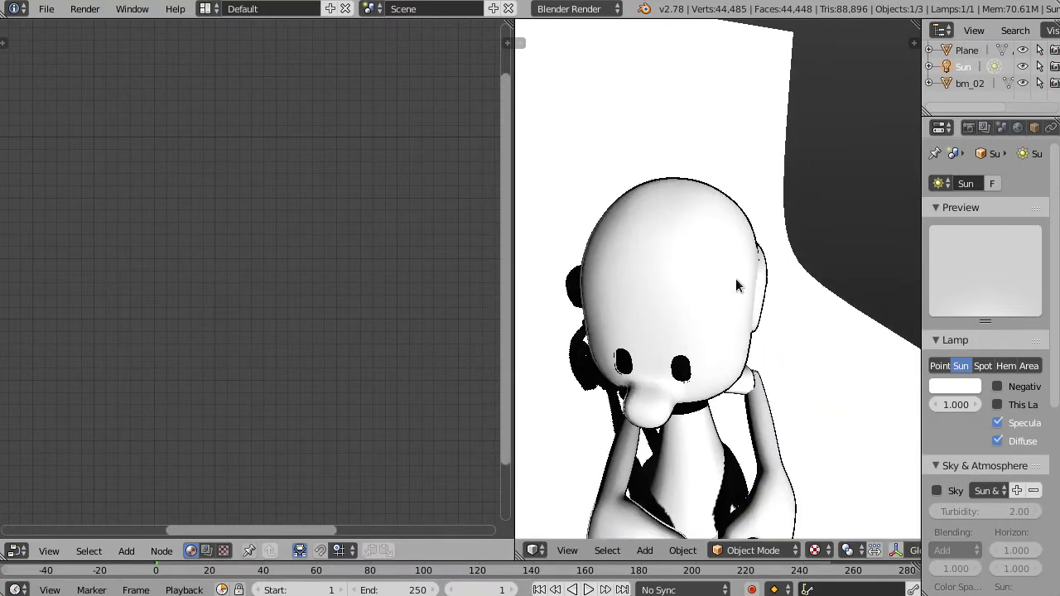
pyautogui.scroll(-3, 721, 300)
pyautogui.press('r')
pyautogui.press('r')
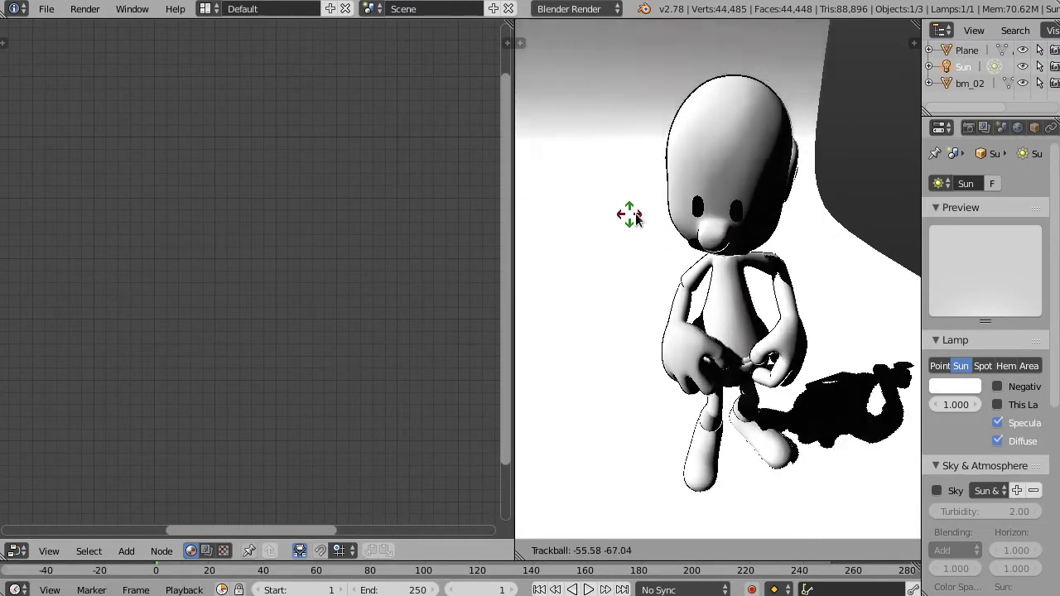
pyautogui.click(785, 245)
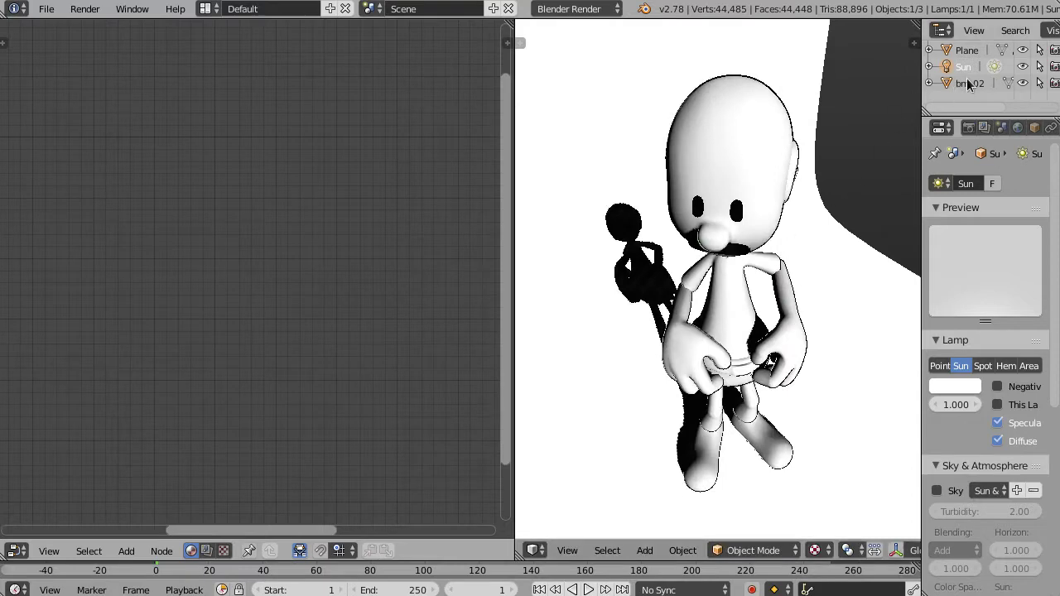
pyautogui.click(969, 82)
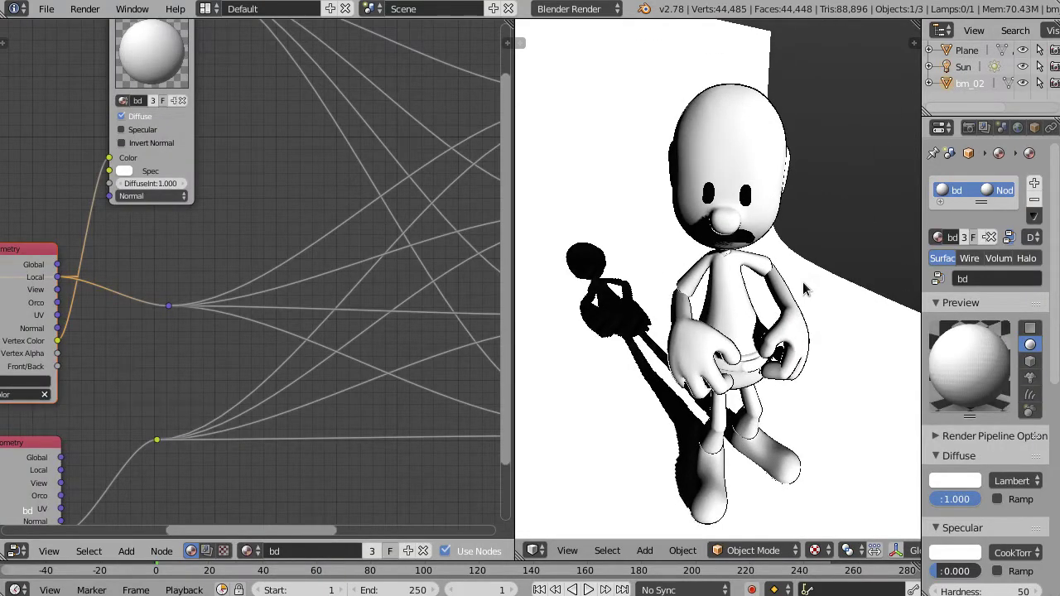
# Feed bd3 into the Output for stipple shading, then select the Sun and start rotating it
pyautogui.moveTo(802, 281); pyautogui.dragTo(796, 280, button='middle')
pyautogui.moveTo(332, 196); pyautogui.dragTo(185, 273, button='middle')
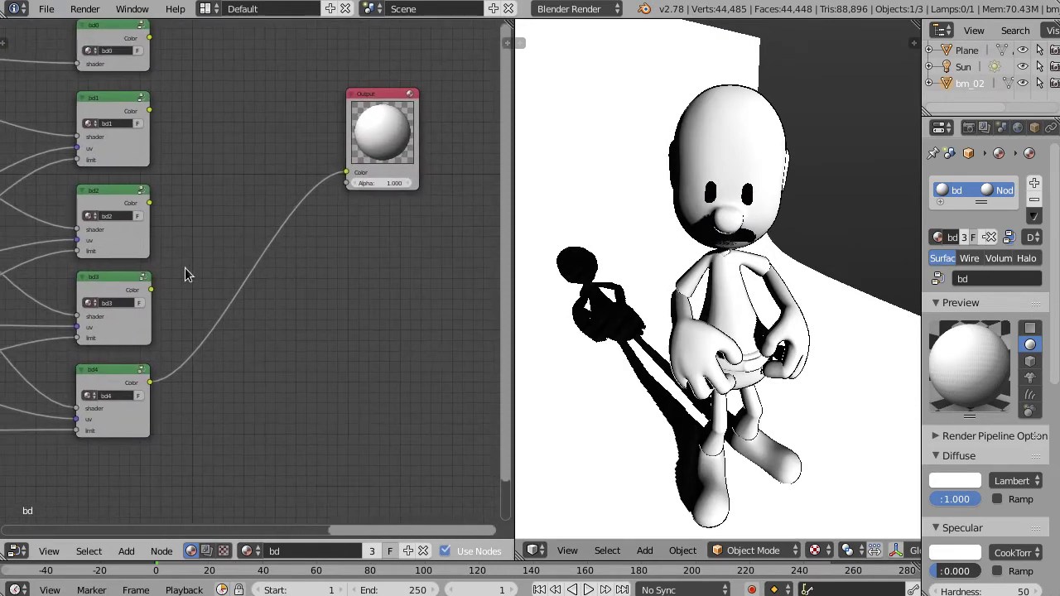
pyautogui.scroll(1, 185, 272)
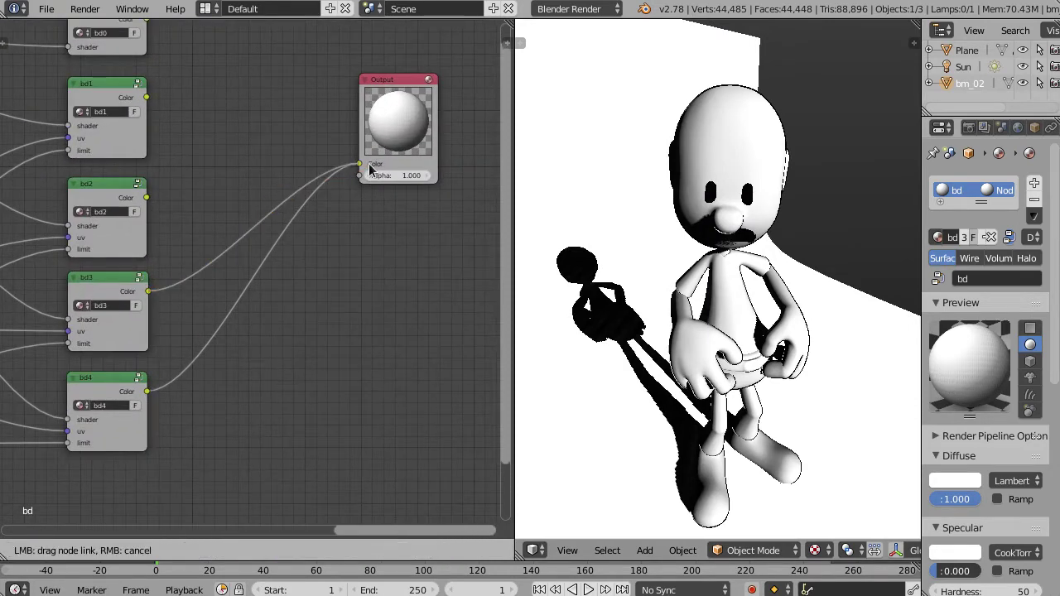
pyautogui.moveTo(370, 169); pyautogui.dragTo(369, 173)
pyautogui.moveTo(703, 284)
pyautogui.mouseDown(button='middle')
pyautogui.moveTo(847, 299)
pyautogui.moveTo(529, 304)
pyautogui.moveTo(823, 307)
pyautogui.moveTo(550, 281)
pyautogui.moveTo(707, 291)
pyautogui.mouseUp(button='middle')
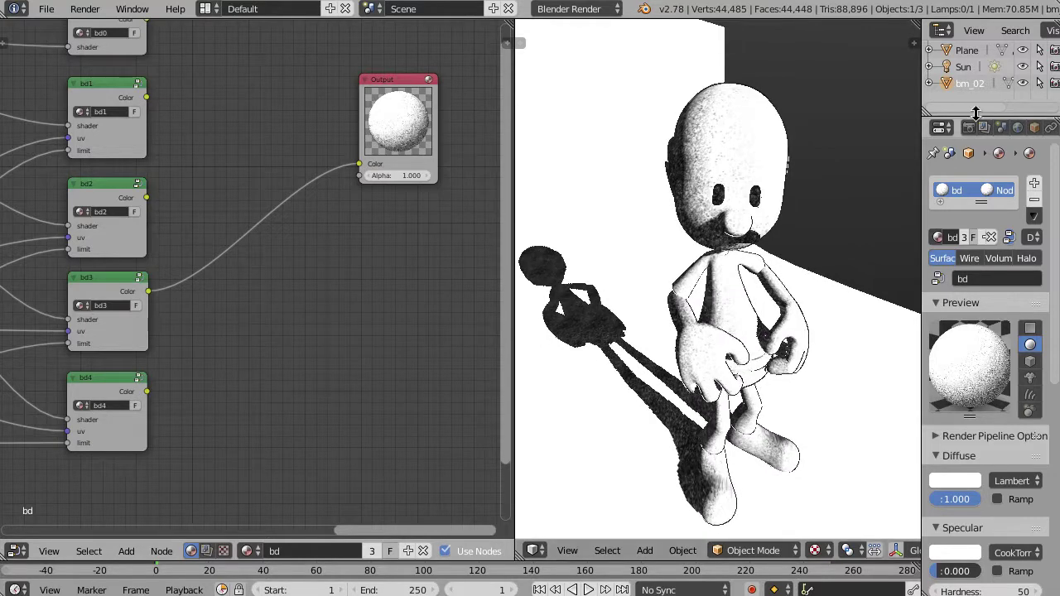
pyautogui.click(963, 70)
pyautogui.press('r')
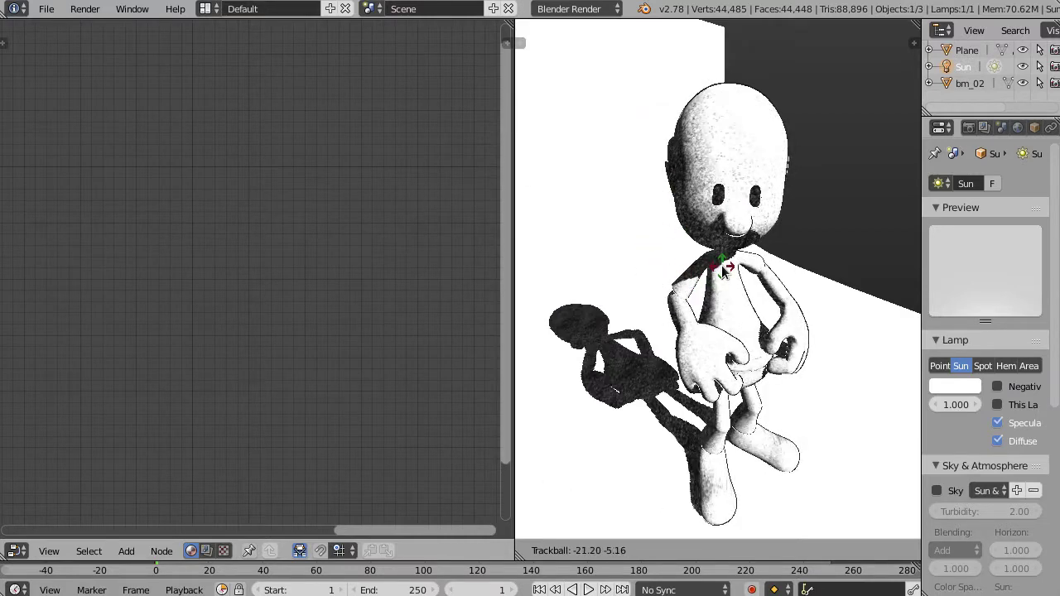
# Confirm the Sun's new angle, switch the Output to bd2 for cross-hatching, then reselect the Sun
pyautogui.click(810, 222)
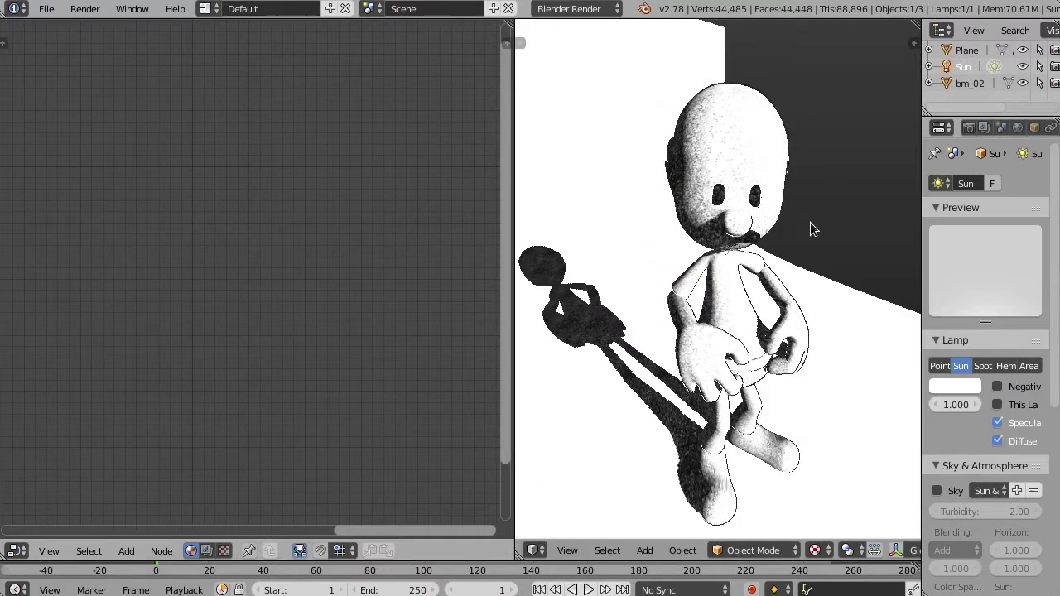
pyautogui.click(966, 84)
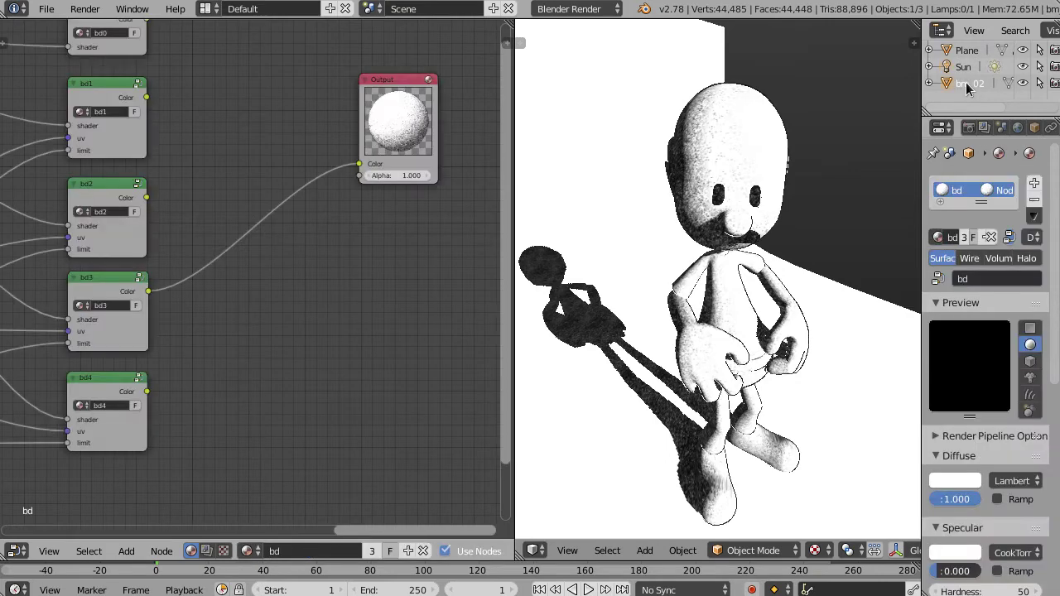
pyautogui.moveTo(162, 203); pyautogui.dragTo(172, 226, button='middle')
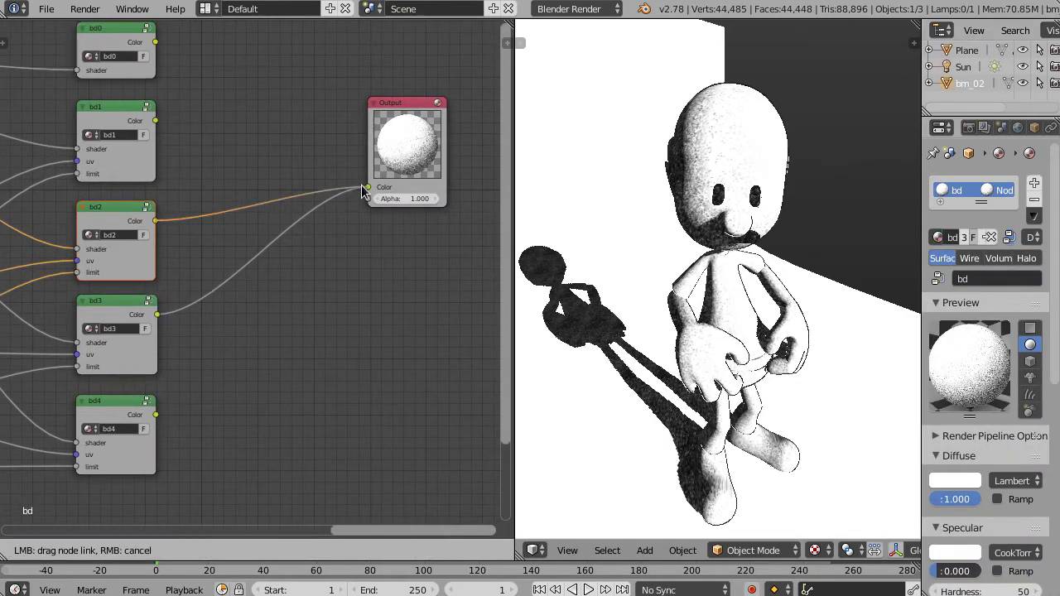
pyautogui.moveTo(363, 191); pyautogui.dragTo(367, 188)
pyautogui.moveTo(751, 296)
pyautogui.mouseDown(button='middle')
pyautogui.moveTo(557, 294)
pyautogui.moveTo(914, 289)
pyautogui.moveTo(729, 276)
pyautogui.mouseUp(button='middle')
pyautogui.click(957, 69)
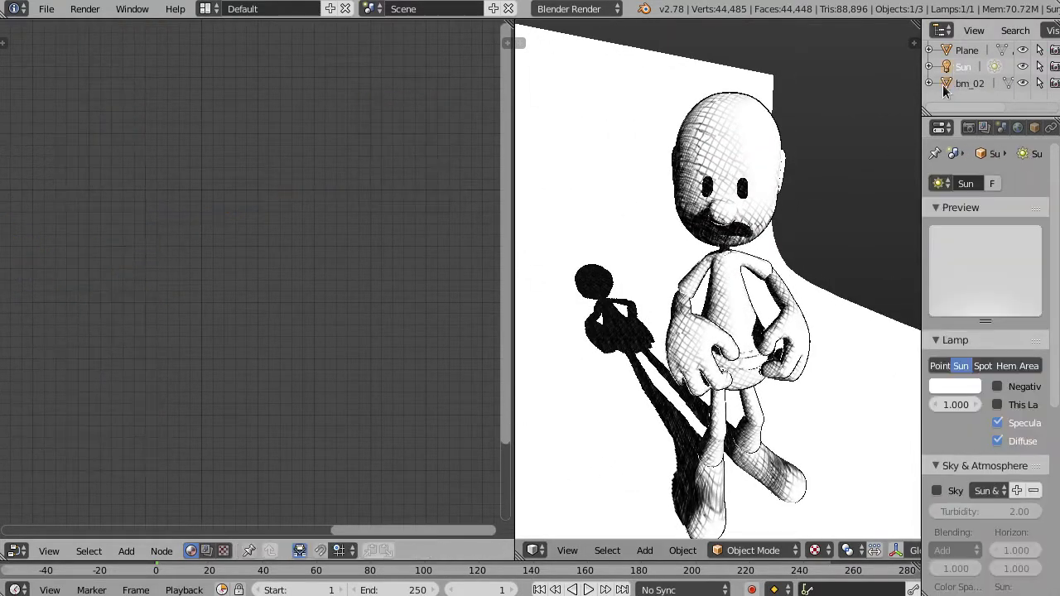
pyautogui.press('r')
pyautogui.press('r')
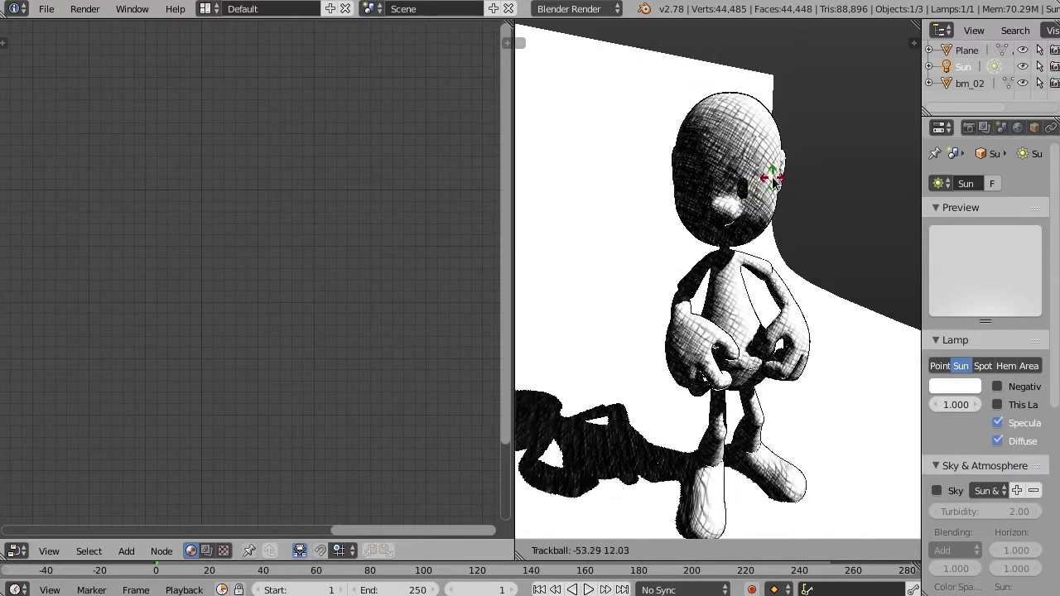
pyautogui.rightClick(785, 181)
pyautogui.click(966, 83)
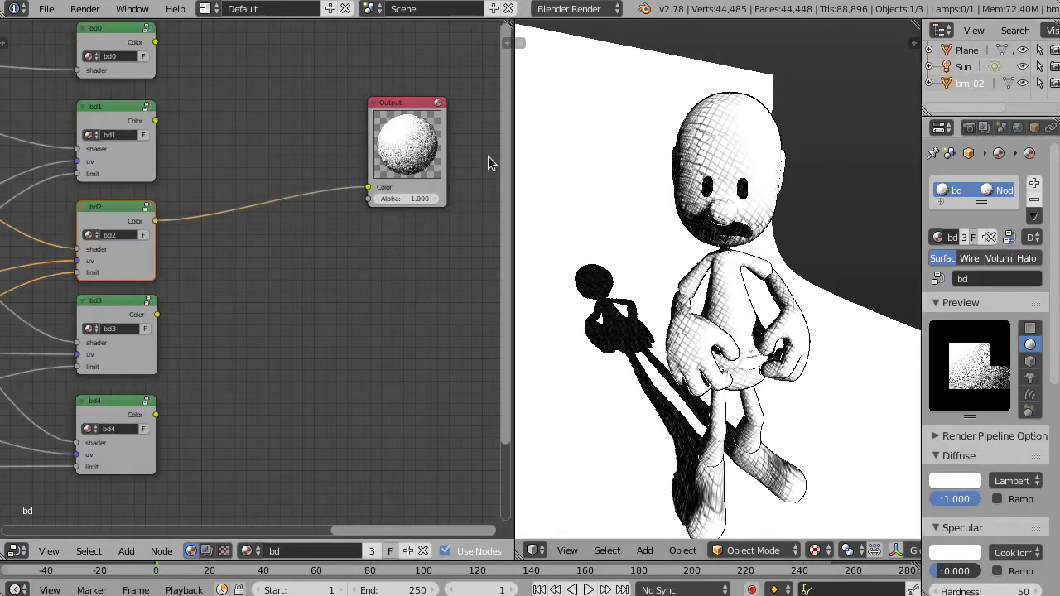
# Switch the Output from bd2 to bd1 for rough streaky shading, then re-angle the Sun lamp
pyautogui.moveTo(156, 121); pyautogui.dragTo(369, 187)
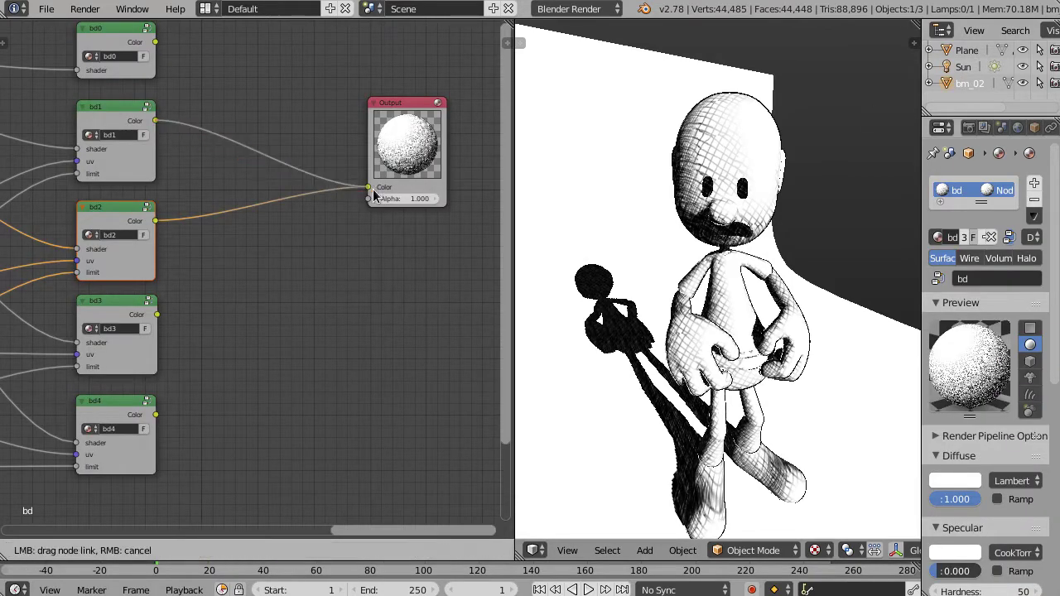
pyautogui.moveTo(666, 316); pyautogui.dragTo(909, 322, button='middle')
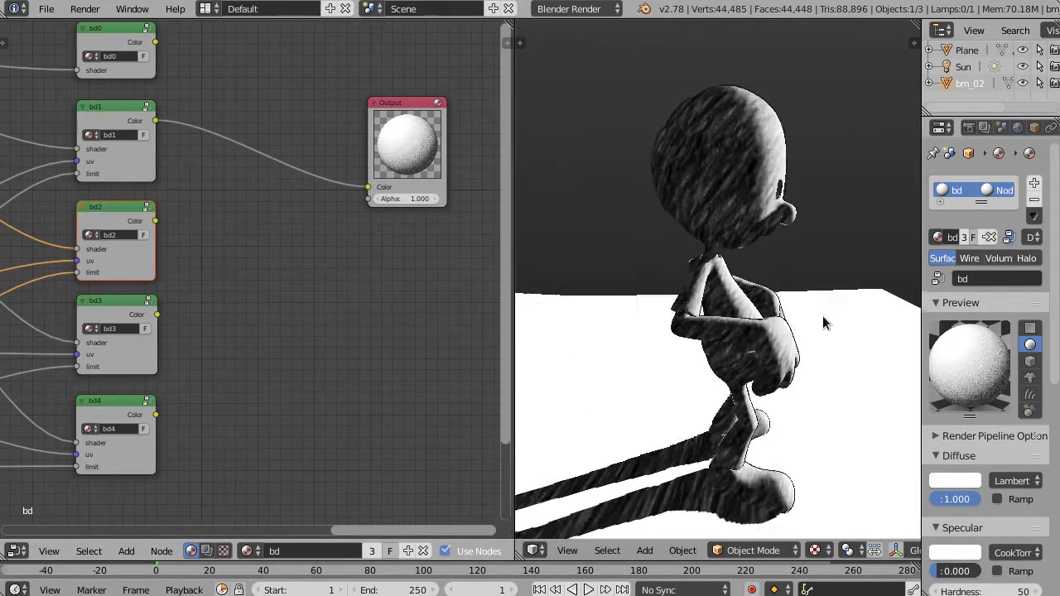
pyautogui.moveTo(617, 316)
pyautogui.mouseDown(button='middle')
pyautogui.moveTo(884, 315)
pyautogui.moveTo(608, 316)
pyautogui.moveTo(675, 323)
pyautogui.mouseUp(button='middle')
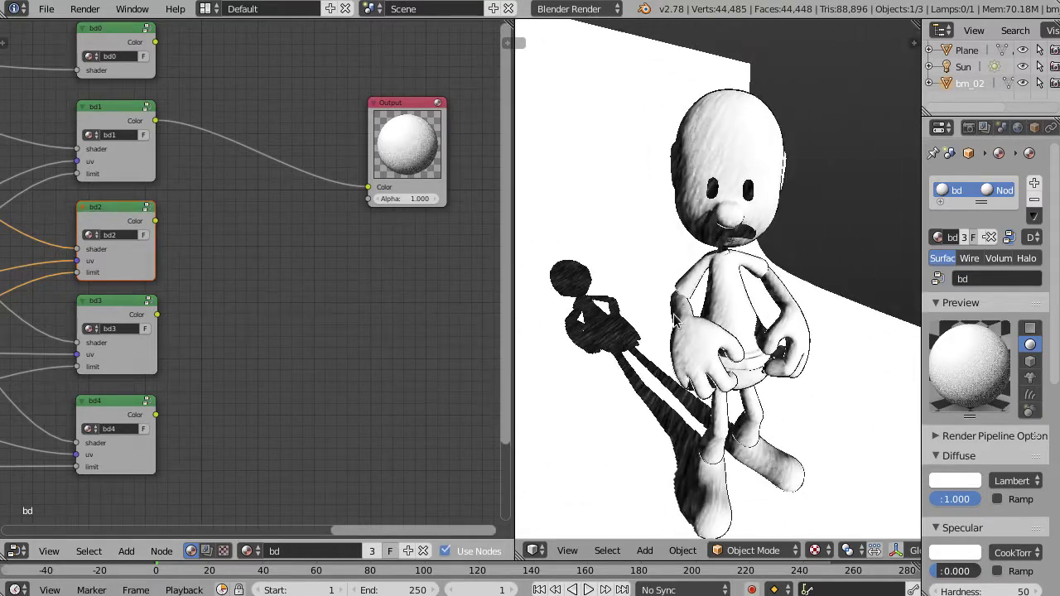
pyautogui.click(962, 67)
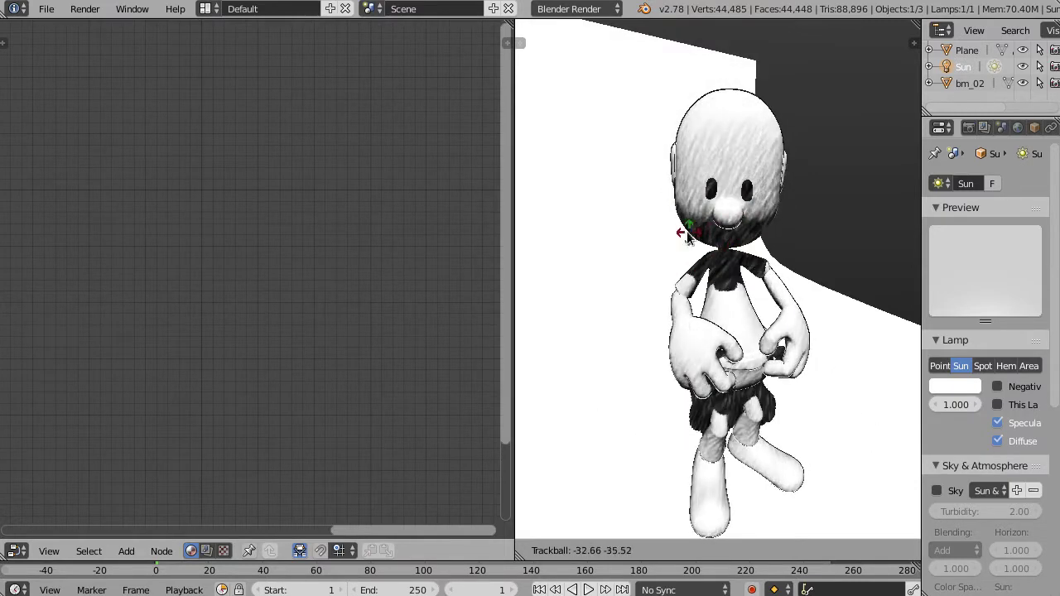
pyautogui.click(653, 234)
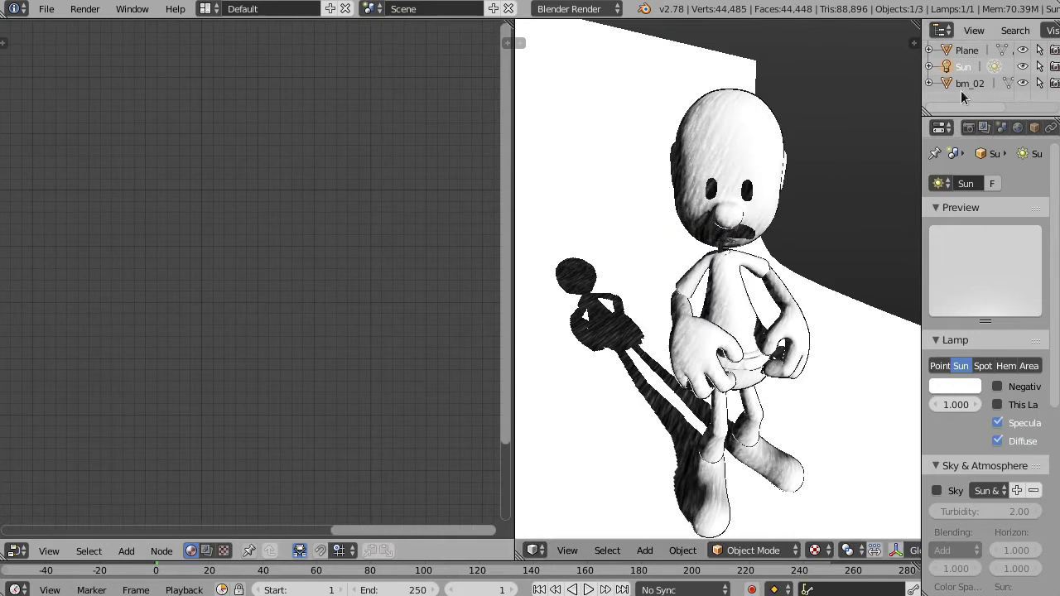
# Frame the character's nodes and connect bd0 to the Output for flat toon shading
pyautogui.click(969, 84)
pyautogui.press('Home')
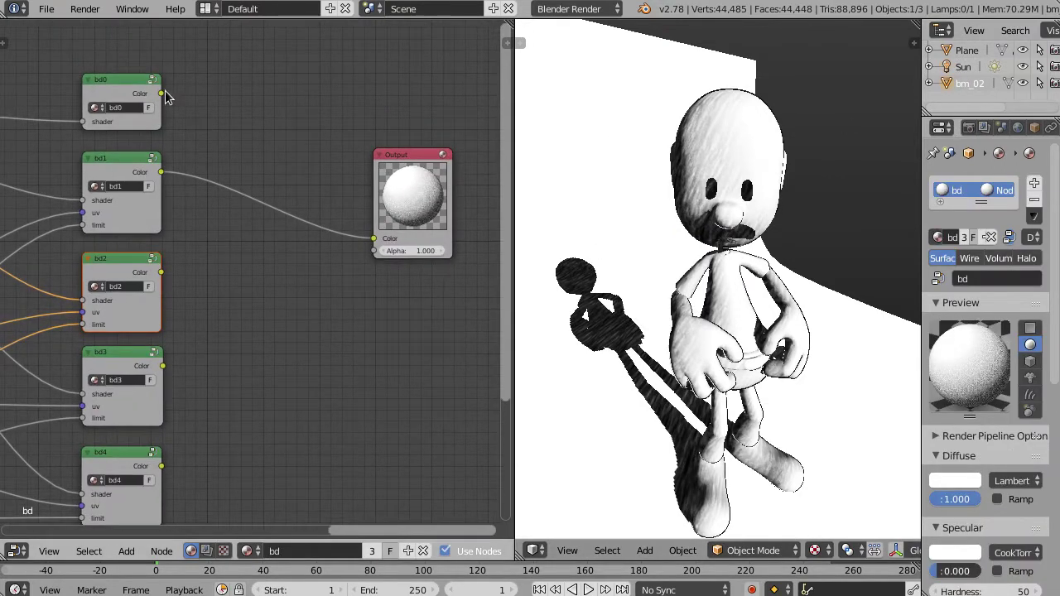
pyautogui.moveTo(371, 237); pyautogui.dragTo(373, 239)
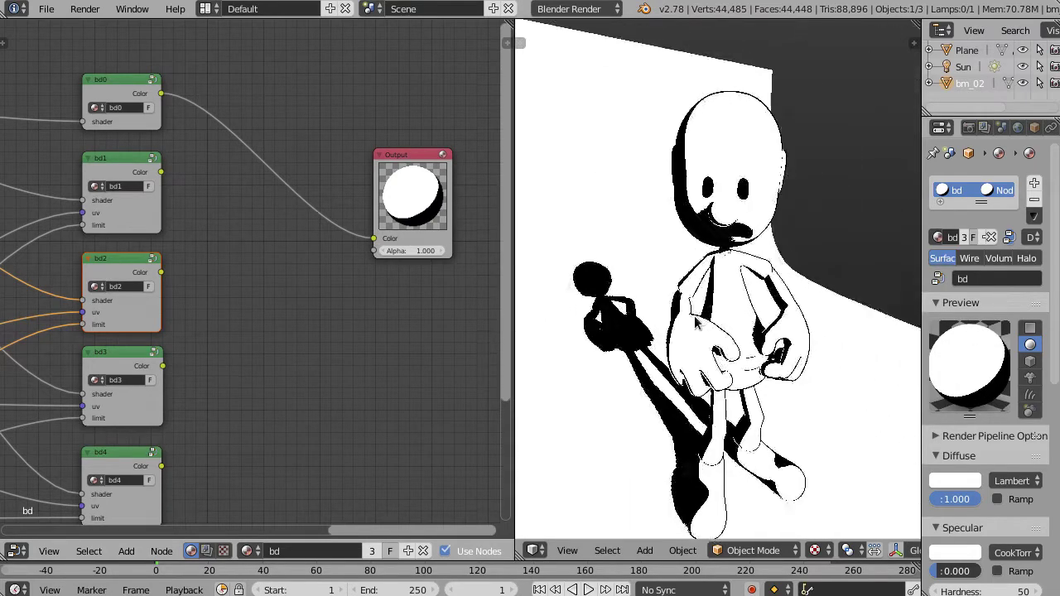
# Re-angle the Sun lamp, then return to the character's node tree
pyautogui.click(976, 69)
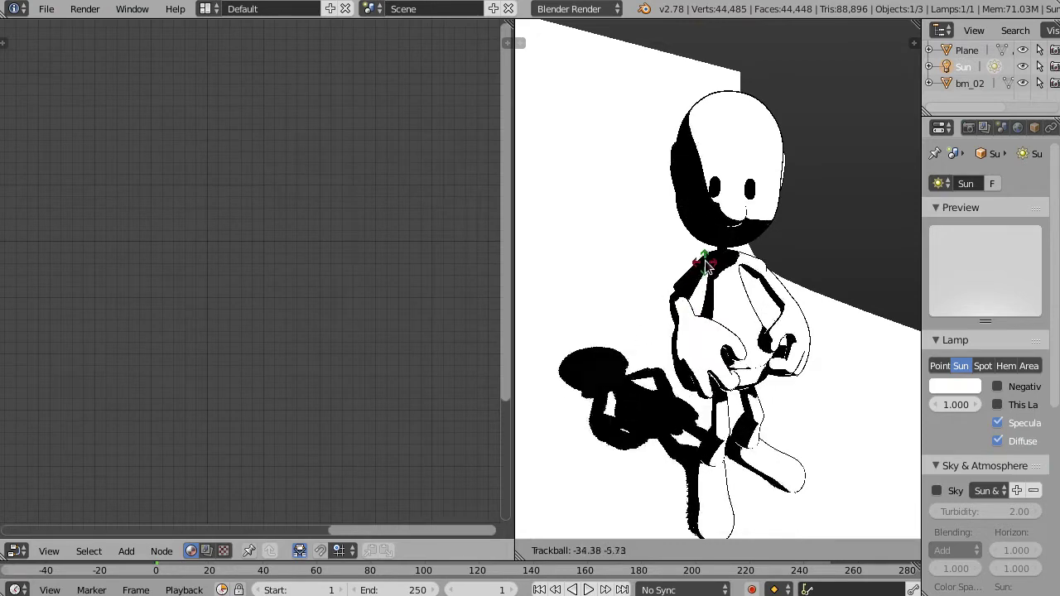
pyautogui.click(707, 266)
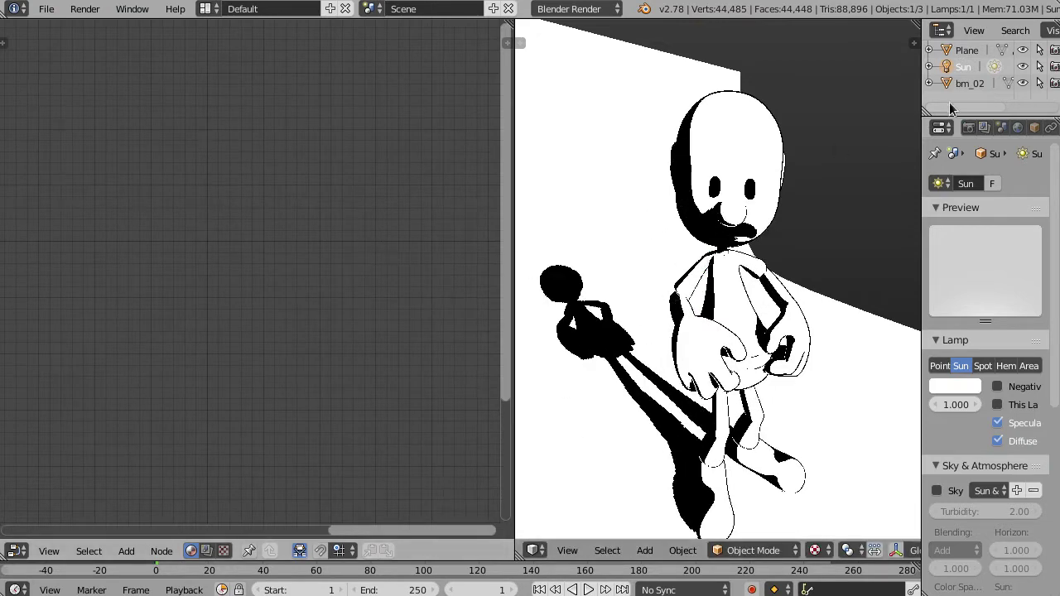
pyautogui.click(971, 83)
pyautogui.moveTo(260, 230)
pyautogui.mouseDown(button='middle')
pyautogui.moveTo(123, 246)
pyautogui.moveTo(355, 228)
pyautogui.moveTo(339, 158)
pyautogui.mouseUp(button='middle')
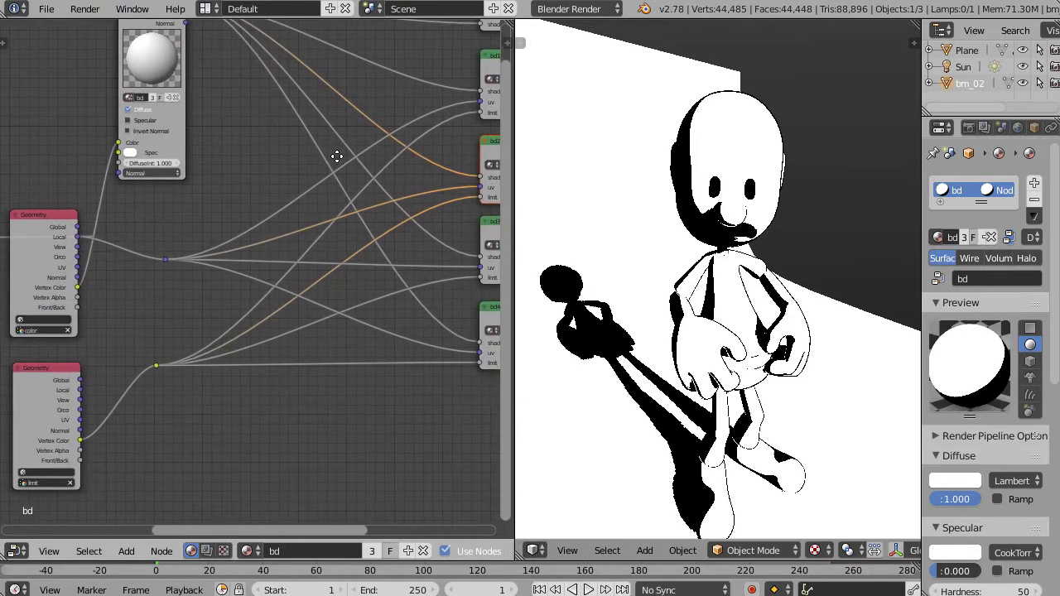
# Reconnect bd3's Color to the Output for fine stipple dots and open the bd3 group
pyautogui.scroll(2, 199, 194)
pyautogui.moveTo(234, 315)
pyautogui.mouseDown(button='middle')
pyautogui.moveTo(344, 150)
pyautogui.moveTo(246, 232)
pyautogui.moveTo(49, 257)
pyautogui.mouseUp(button='middle')
pyautogui.moveTo(291, 227)
pyautogui.mouseDown(button='middle')
pyautogui.moveTo(73, 207)
pyautogui.moveTo(45, 220)
pyautogui.mouseUp(button='middle')
pyautogui.moveTo(186, 215); pyautogui.dragTo(133, 203, button='middle')
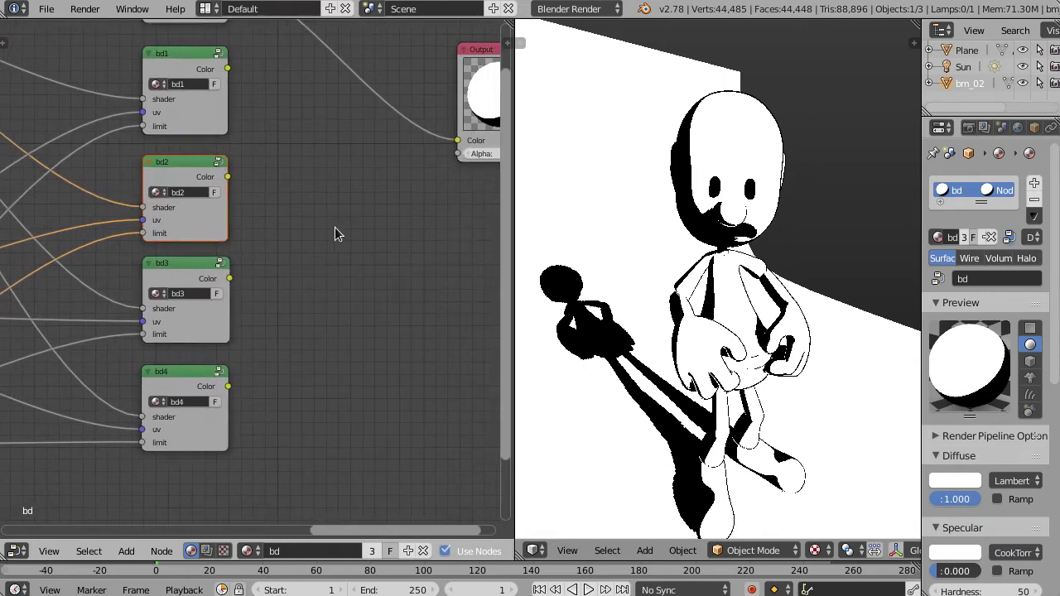
pyautogui.moveTo(417, 146); pyautogui.dragTo(455, 140)
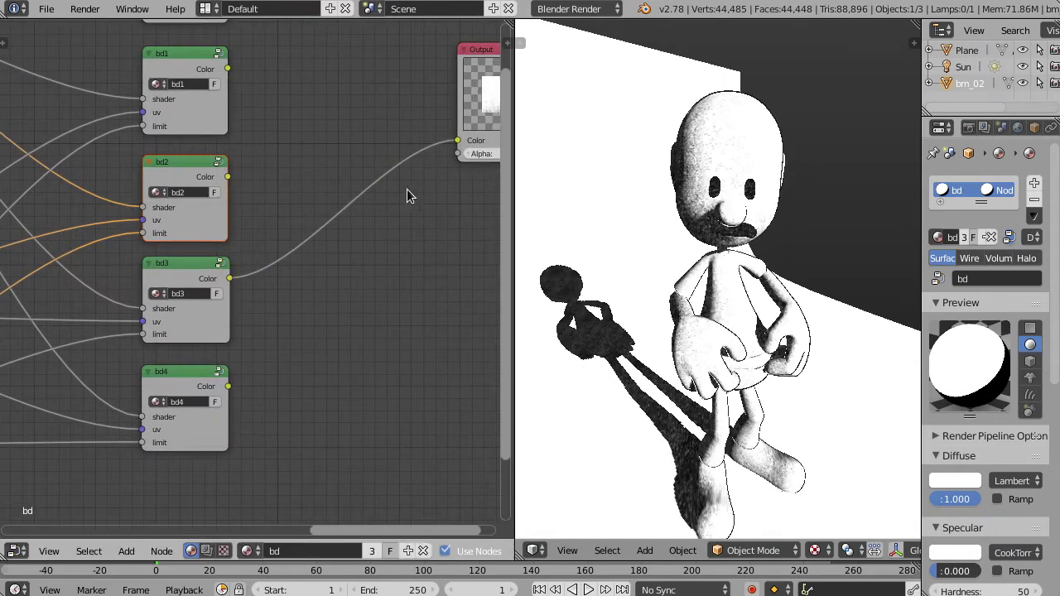
pyautogui.press('Tab')
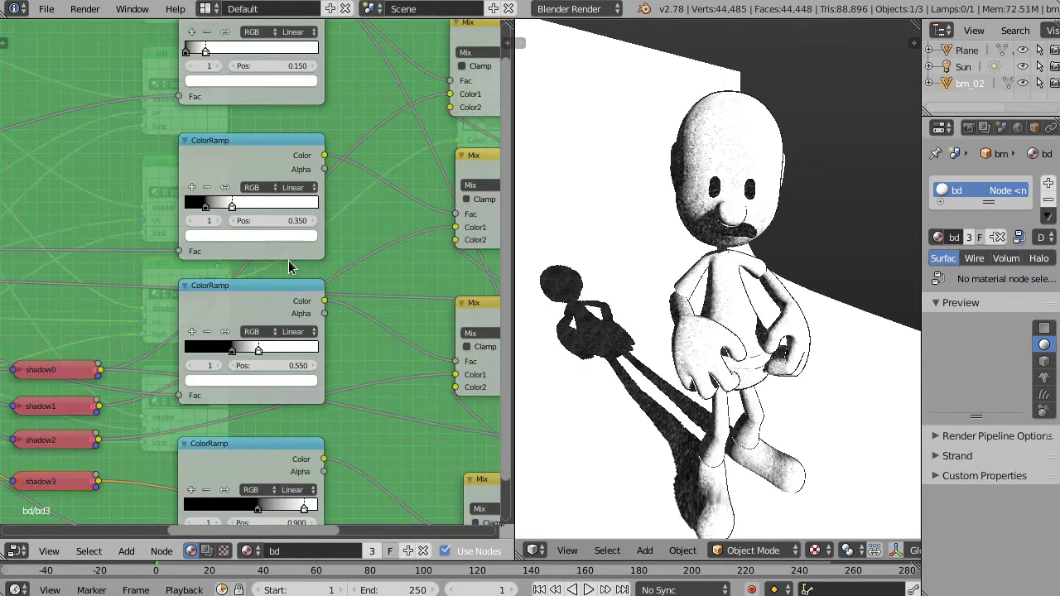
# Maximize the node editor and centre bd3's ColorRamp and Mix nodes
pyautogui.scroll(-1, 109, 237)
pyautogui.moveTo(110, 238); pyautogui.dragTo(230, 214, button='middle')
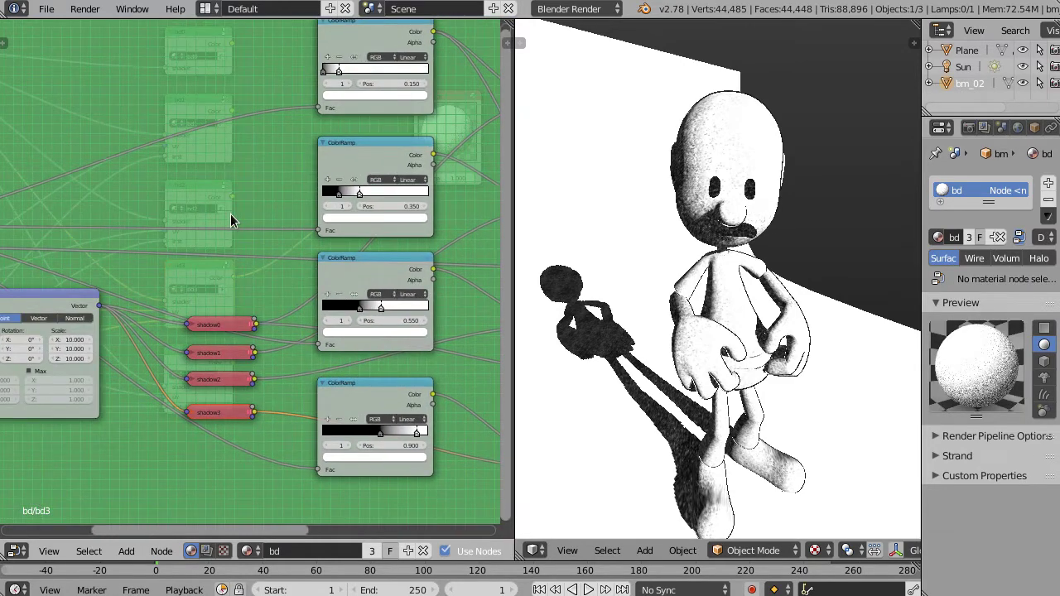
pyautogui.hotkey('ctrl', 'space')
pyautogui.scroll(1, 313, 234)
pyautogui.scroll(2, 319, 240)
pyautogui.moveTo(322, 243)
pyautogui.mouseDown(button='middle')
pyautogui.moveTo(485, 224)
pyautogui.moveTo(363, 220)
pyautogui.mouseUp(button='middle')
pyautogui.moveTo(627, 202); pyautogui.dragTo(385, 166, button='middle')
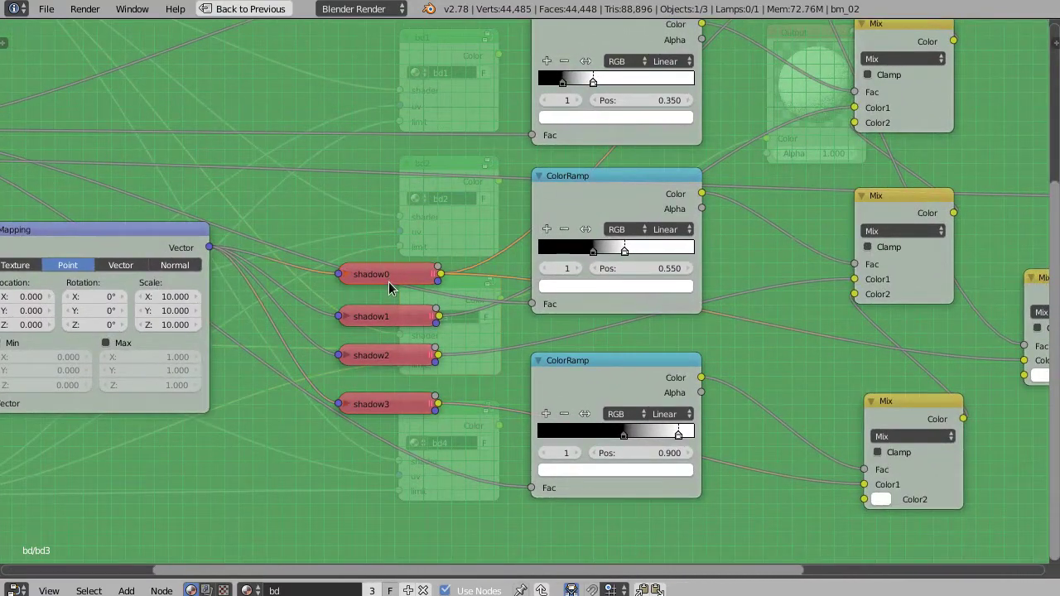
pyautogui.scroll(1, 390, 288)
# Expand and collapse the shadow0, shadow2 and shadow3 nodes to preview their images
pyautogui.press('h')
pyautogui.scroll(1, 386, 301)
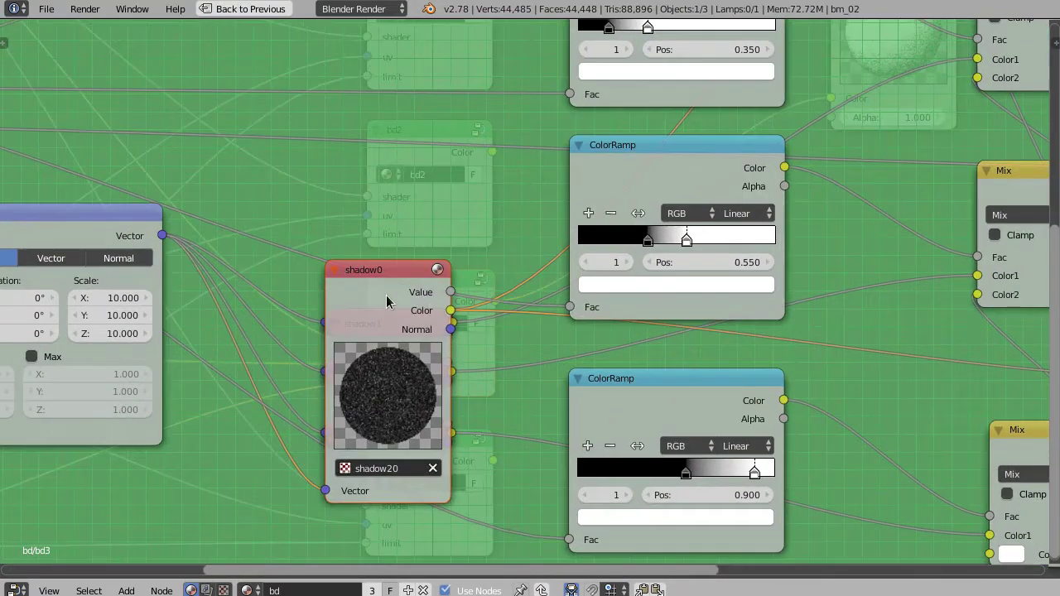
pyautogui.moveTo(386, 301); pyautogui.dragTo(383, 241, button='middle')
pyautogui.press('h')
pyautogui.press('h')
pyautogui.press('h')
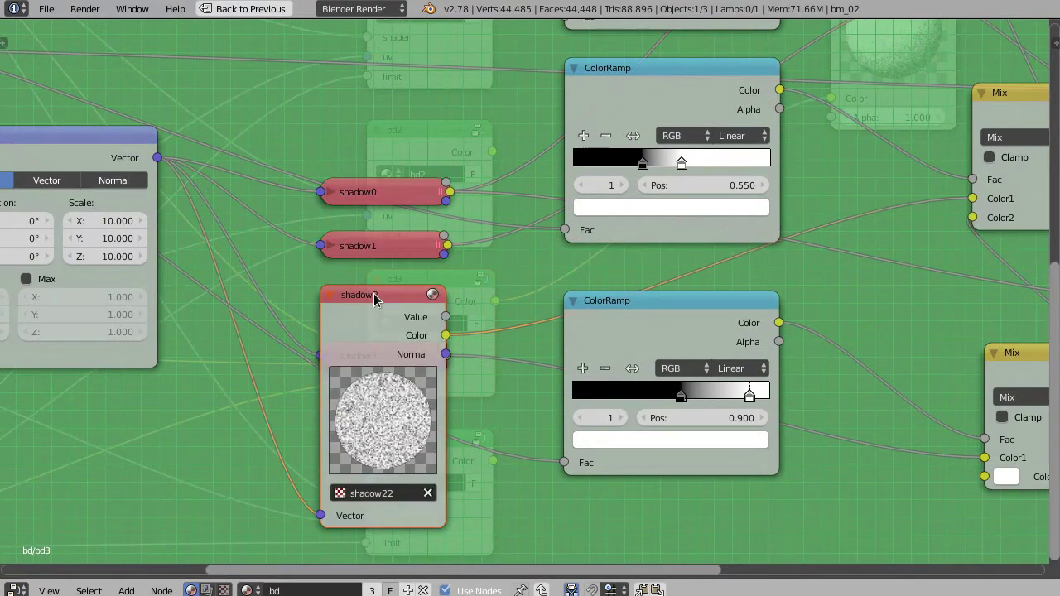
pyautogui.press('h')
pyautogui.click(381, 361)
pyautogui.press('h')
pyautogui.press('h')
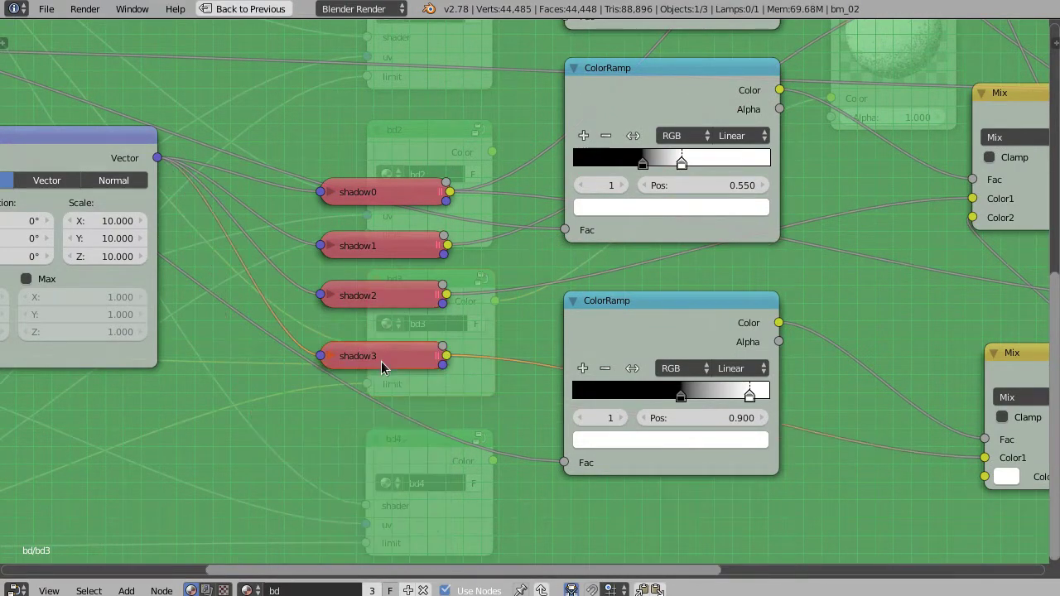
# Pan across the group's nodes, then exit bd3 back to the top-level material tree
pyautogui.scroll(-2, 381, 362)
pyautogui.moveTo(381, 361)
pyautogui.mouseDown(button='middle')
pyautogui.moveTo(262, 289)
pyautogui.moveTo(155, 195)
pyautogui.mouseUp(button='middle')
pyautogui.scroll(-1, 307, 270)
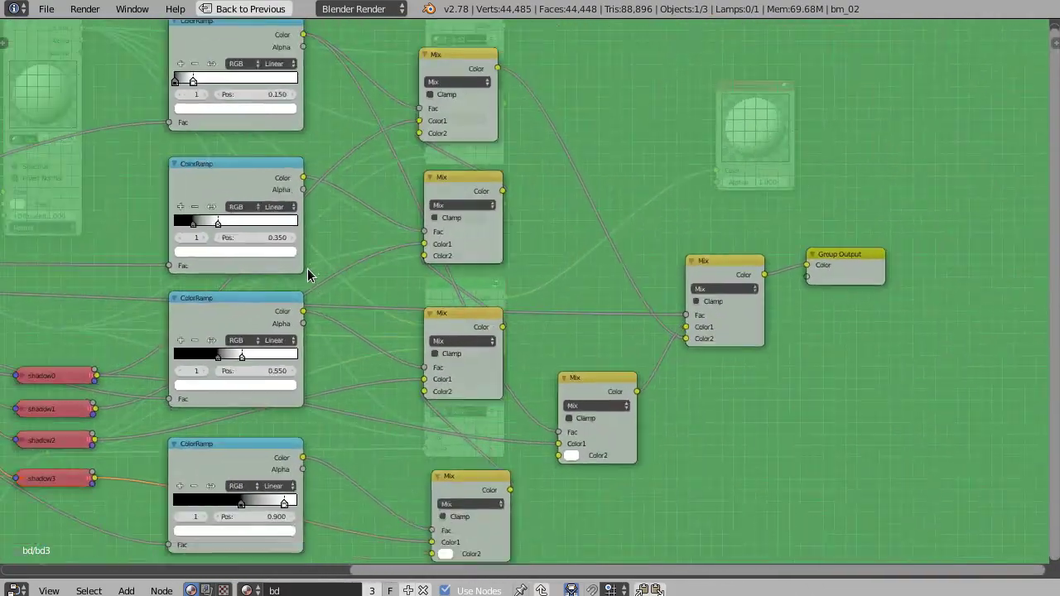
pyautogui.scroll(-1, 307, 270)
pyautogui.moveTo(307, 267); pyautogui.dragTo(390, 273, button='middle')
pyautogui.press('Tab')
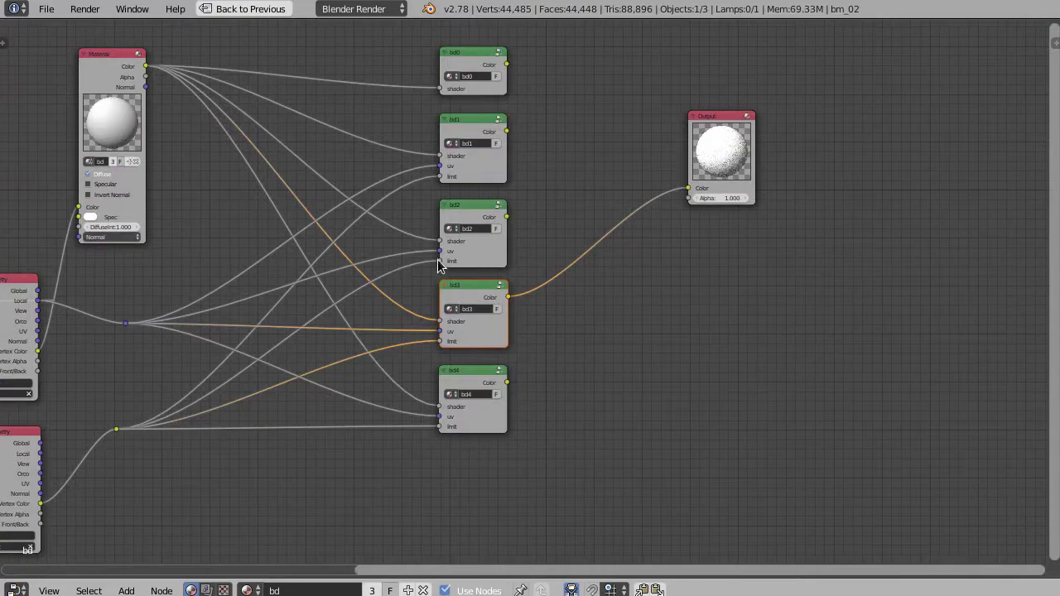
# Restore the split layout and orbit around the stipple-shaded character
pyautogui.hotkey('ctrl', 'space')
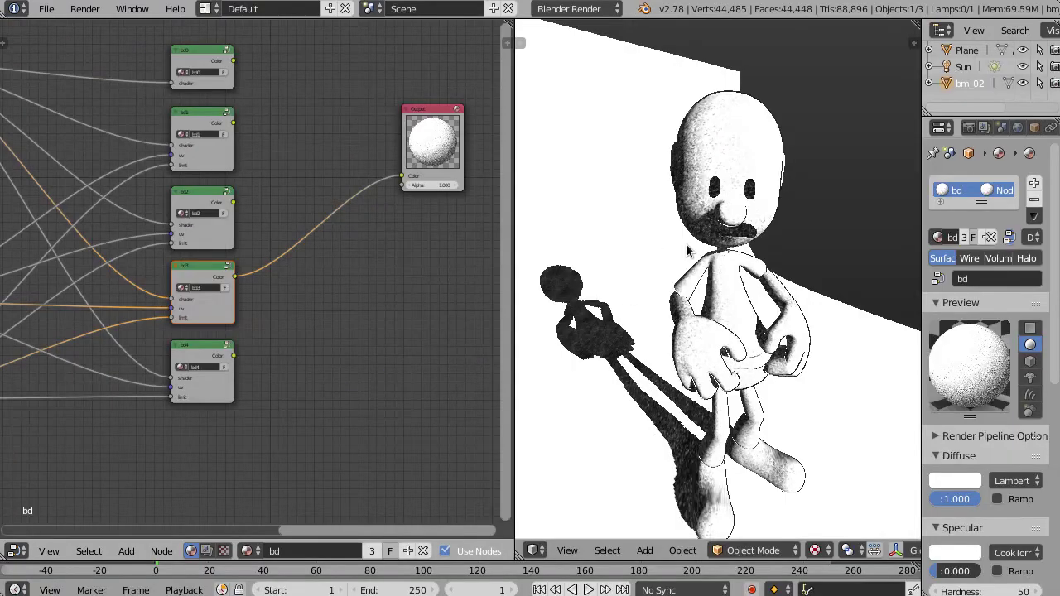
pyautogui.moveTo(758, 307)
pyautogui.mouseDown(button='middle')
pyautogui.moveTo(579, 295)
pyautogui.moveTo(909, 302)
pyautogui.moveTo(568, 290)
pyautogui.moveTo(856, 282)
pyautogui.moveTo(687, 305)
pyautogui.moveTo(783, 303)
pyautogui.mouseUp(button='middle')
pyautogui.moveTo(716, 264); pyautogui.dragTo(720, 269, button='middle')
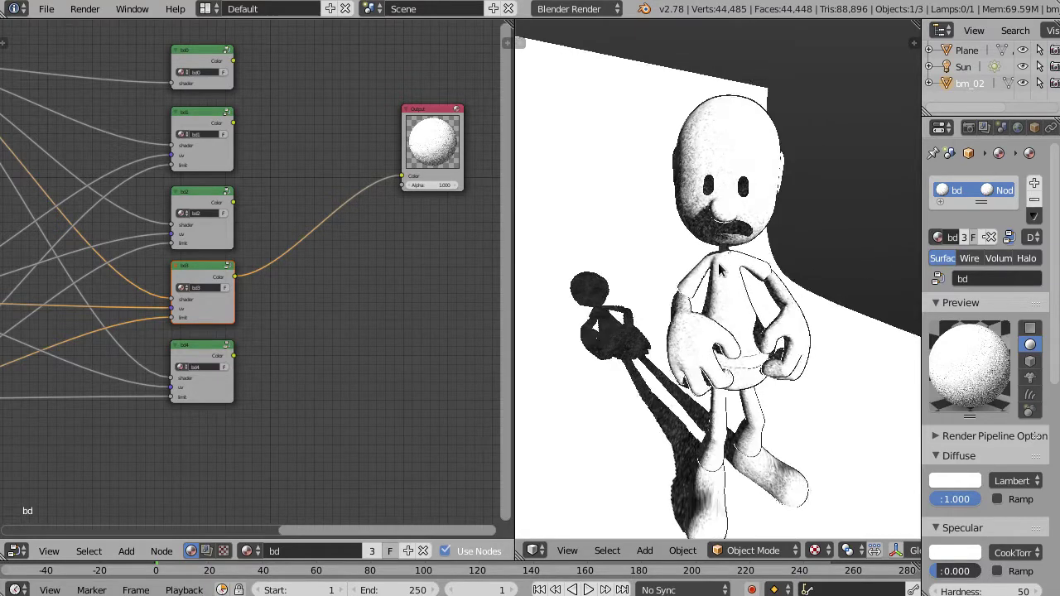